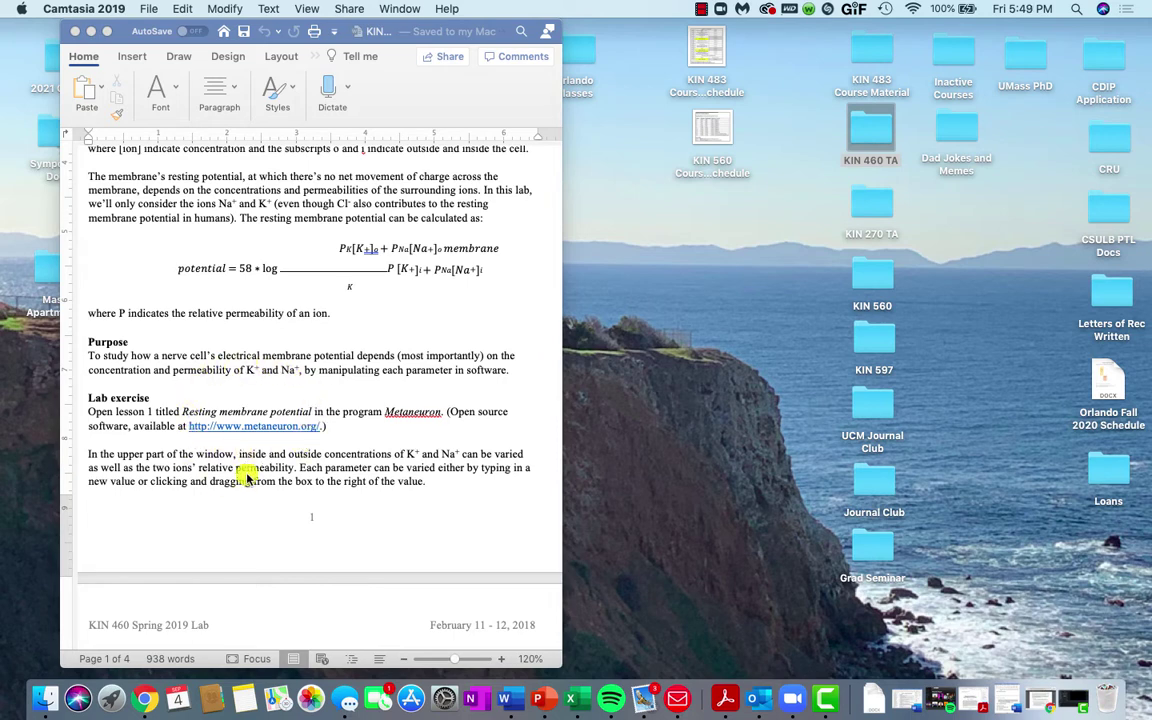
left_click(265, 428)
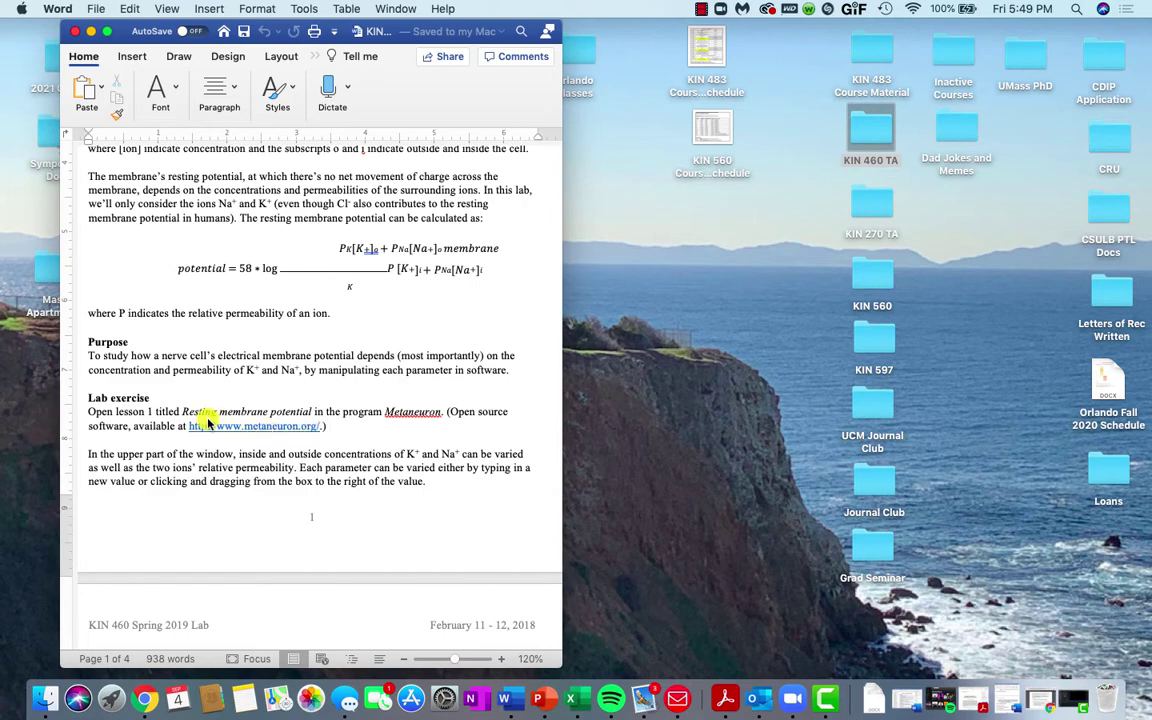
left_click_drag(446, 411, 321, 427)
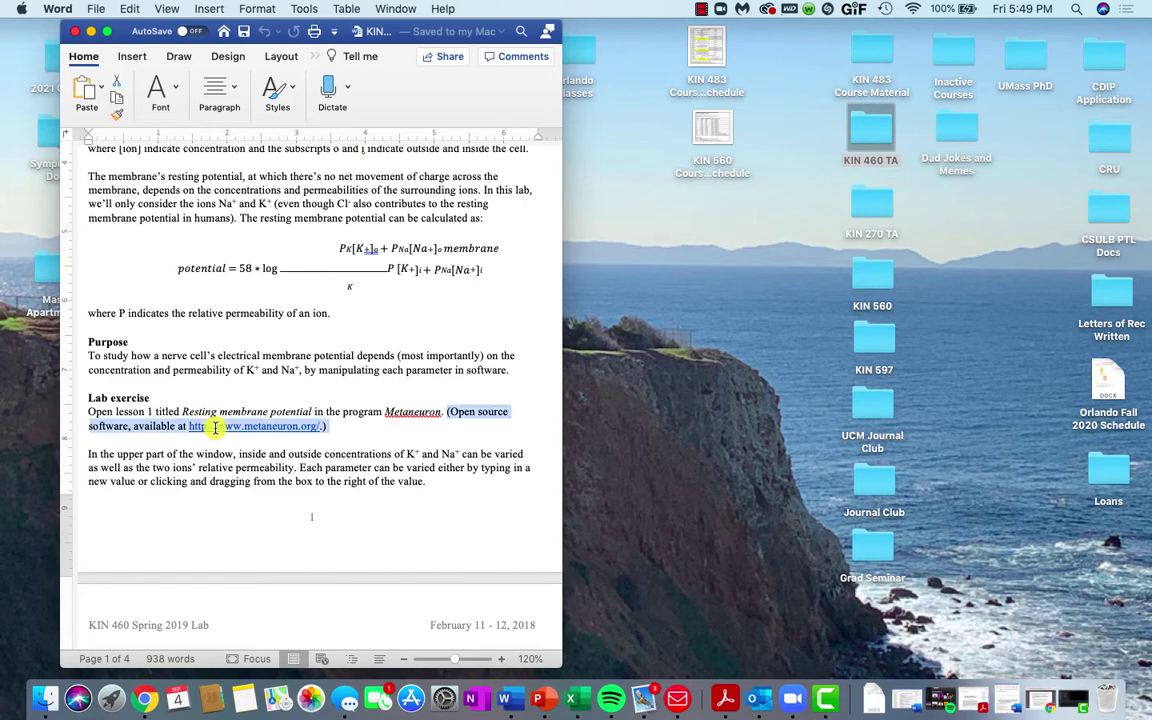
left_click(244, 442)
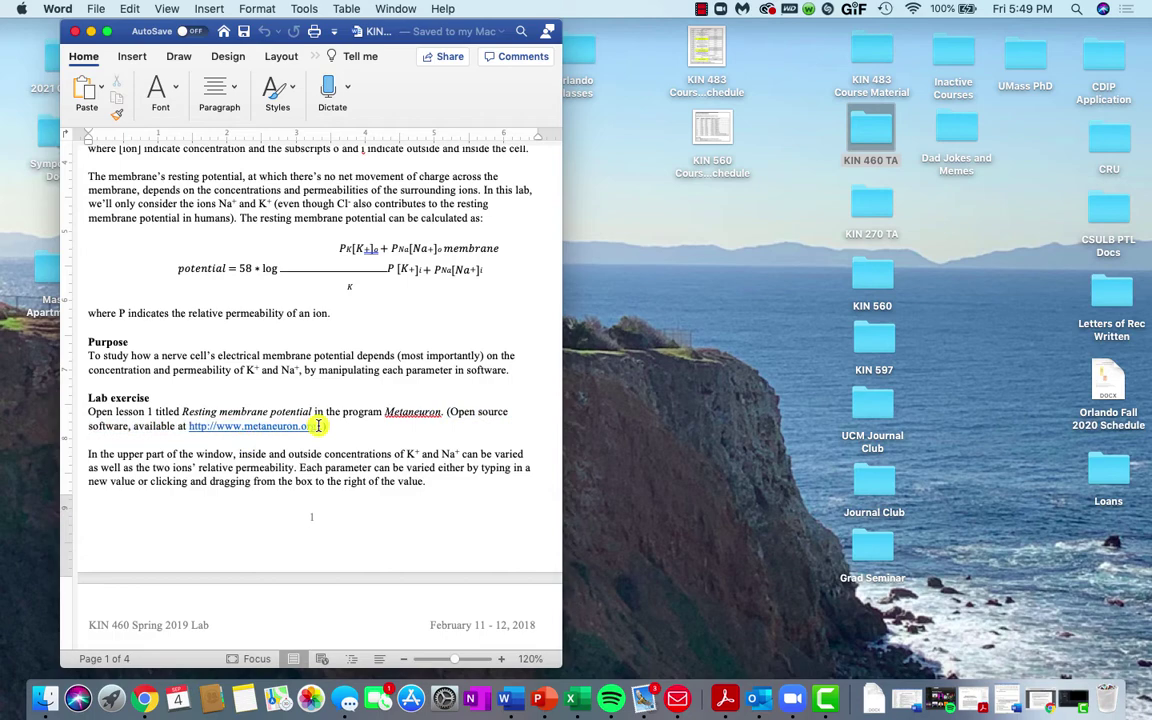
left_click_drag(321, 426, 190, 427)
key("super+c")
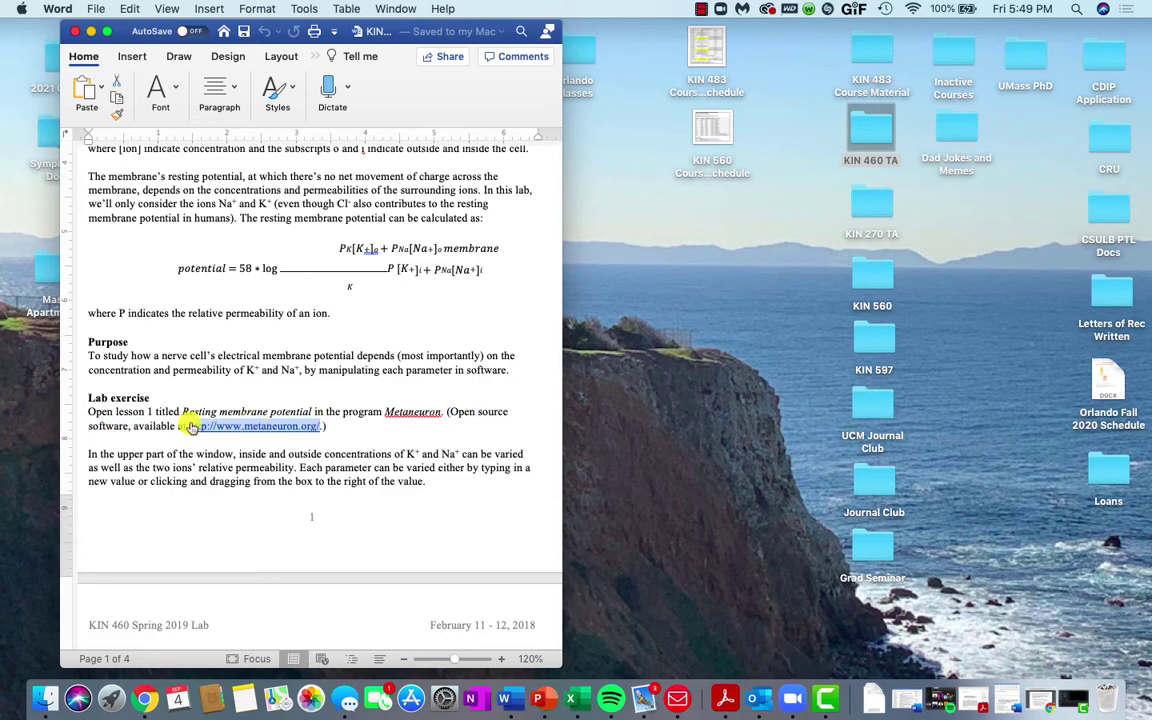
Step: Load metaneuron.org in a new Chrome tab and go to the Download MetaNeuron Program form
left_click(1045, 704)
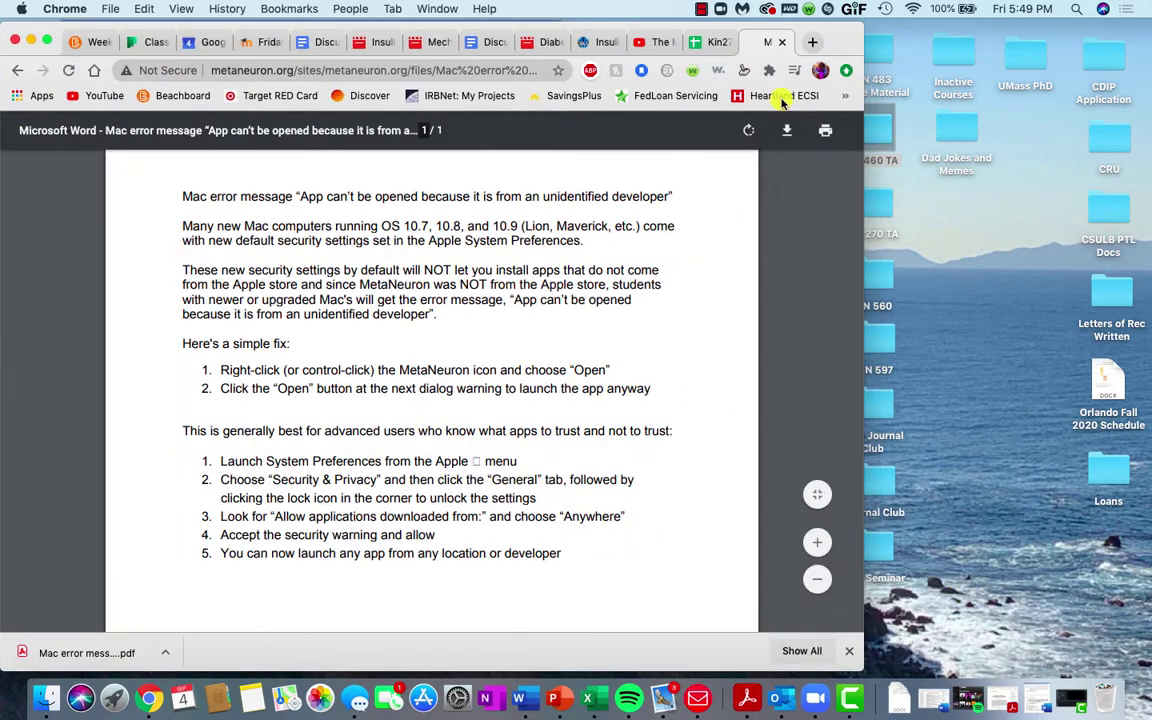
left_click(733, 40)
key("super+v")
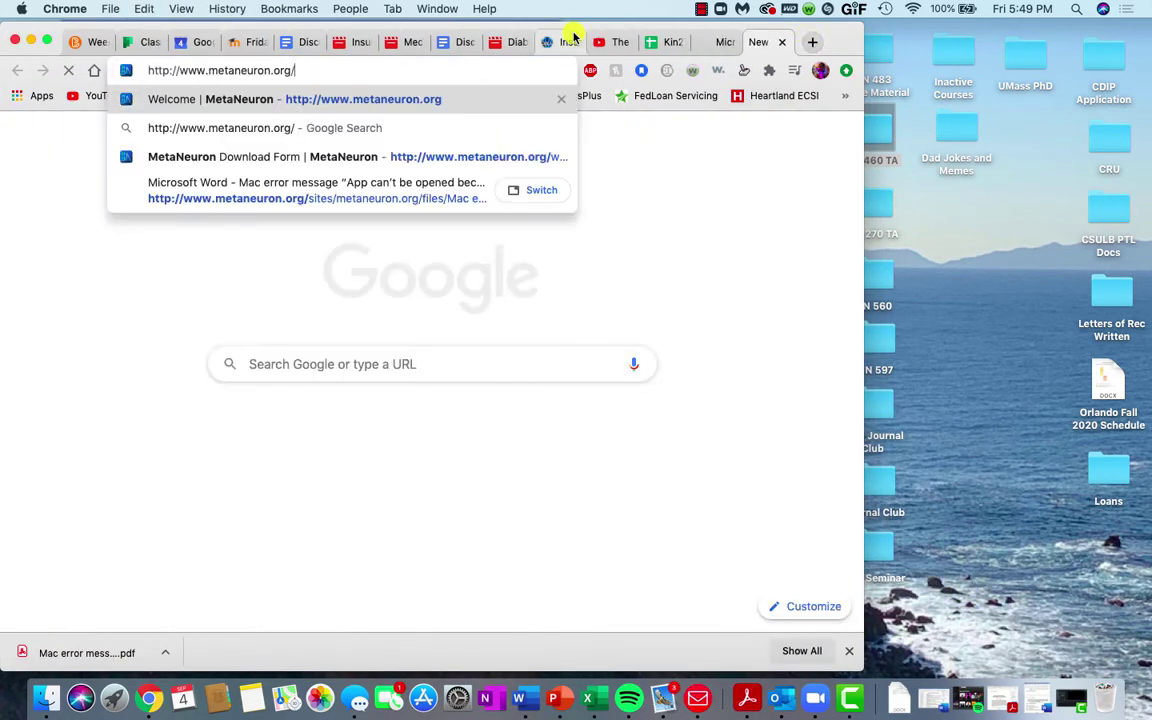
key("Return")
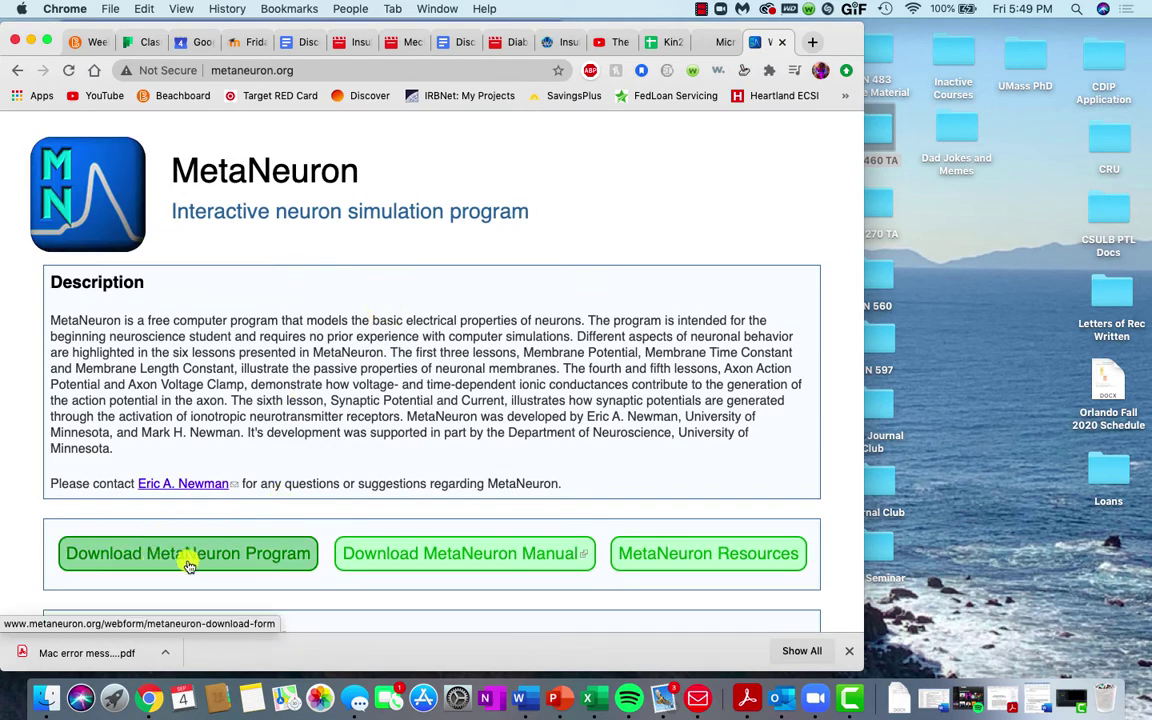
left_click(189, 566)
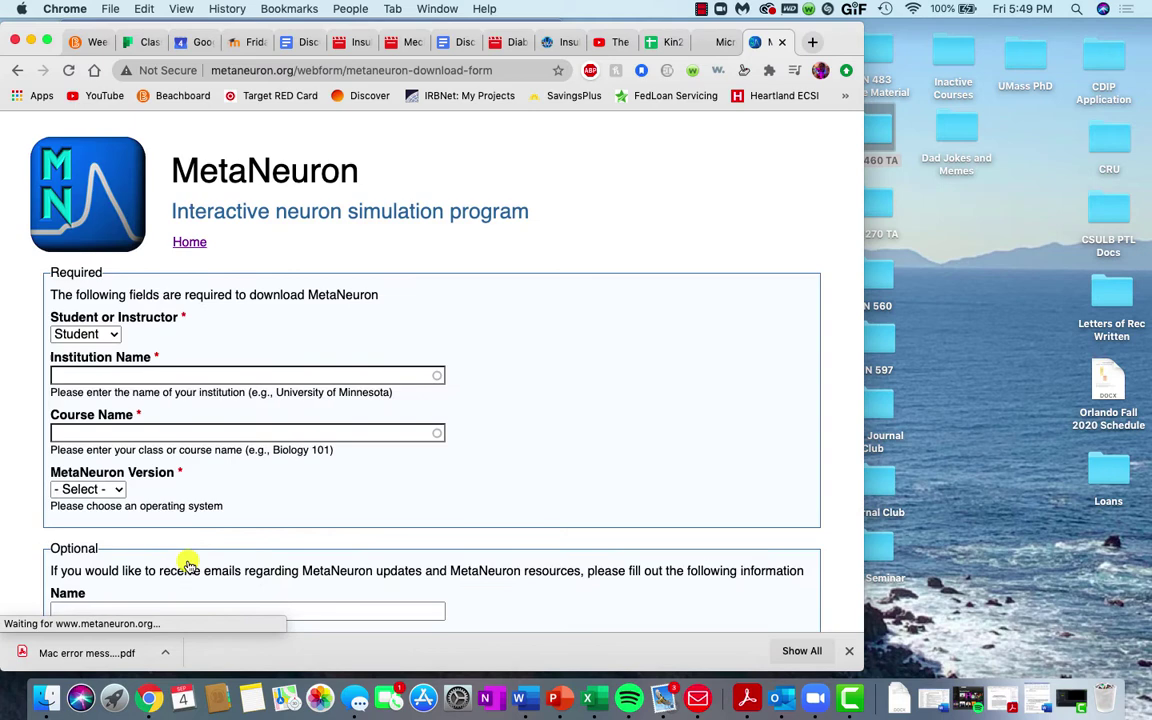
Step: Fill in the institution from the 'Amh' suggestions and the course name Kin 460
scroll(185, 347, "down", 2)
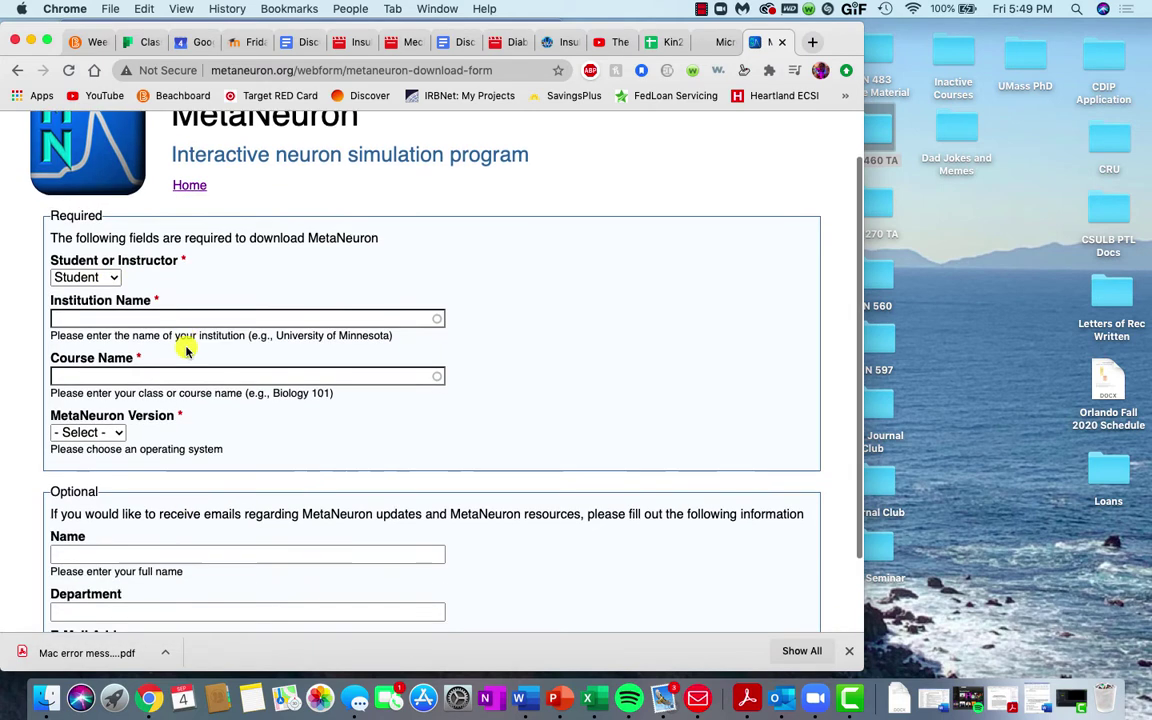
left_click(166, 290)
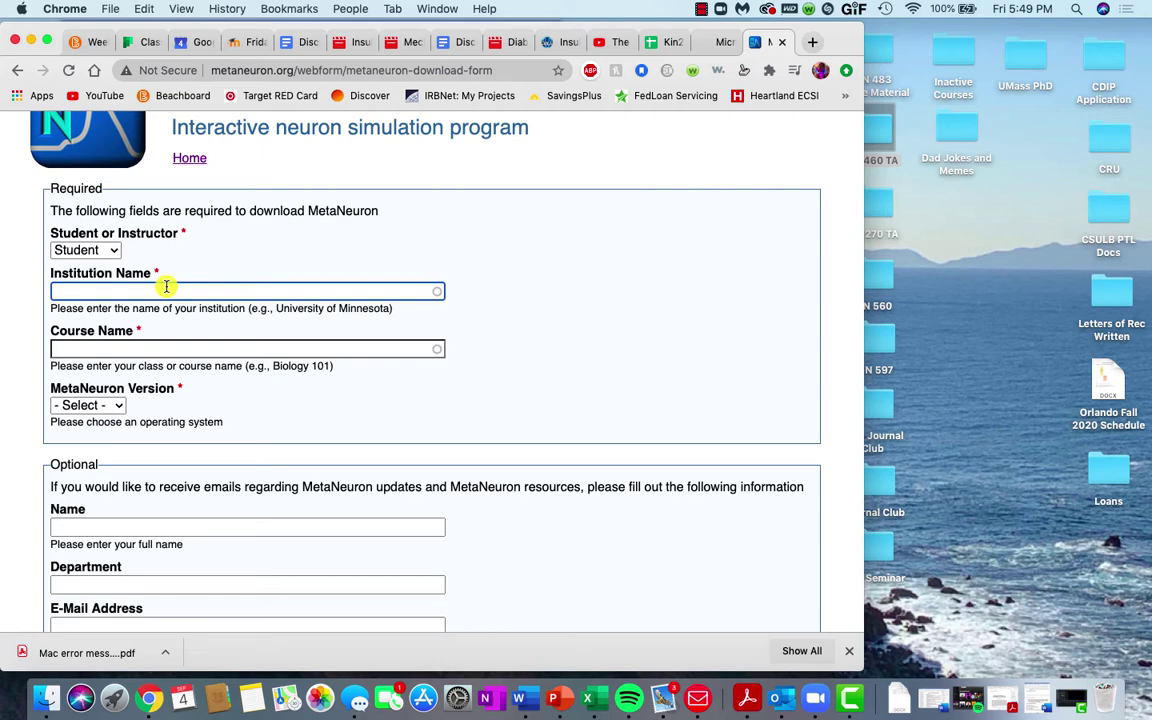
type("Amherst")
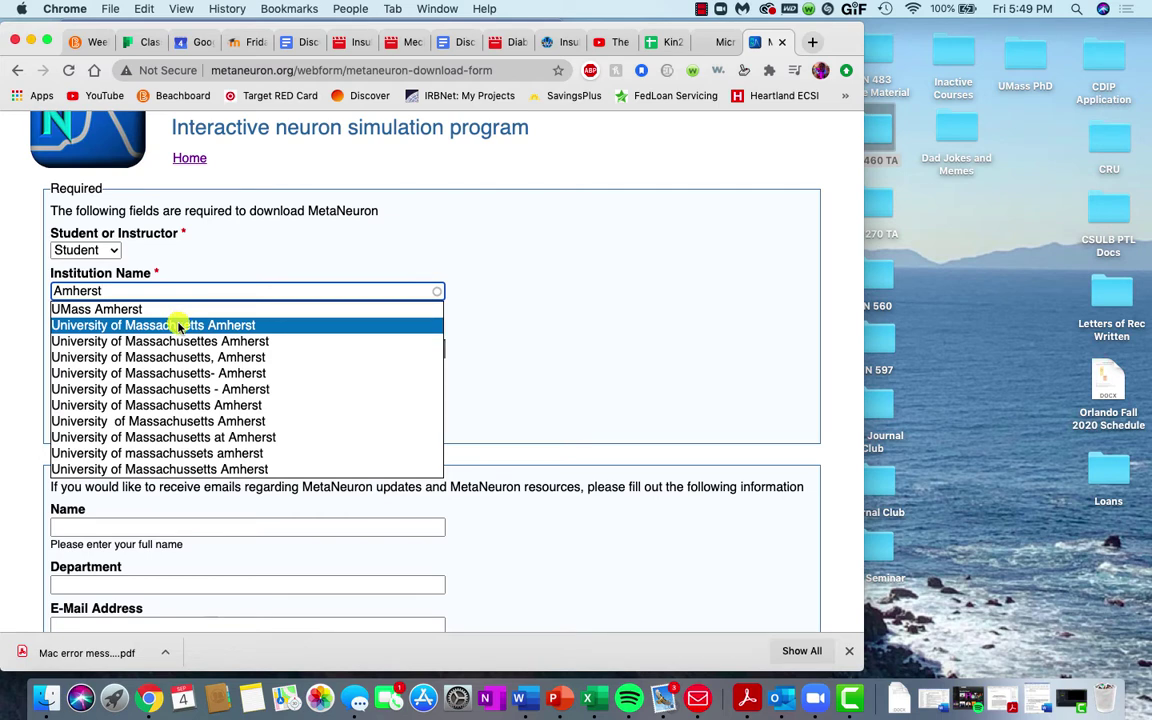
left_click(178, 325)
left_click(138, 349)
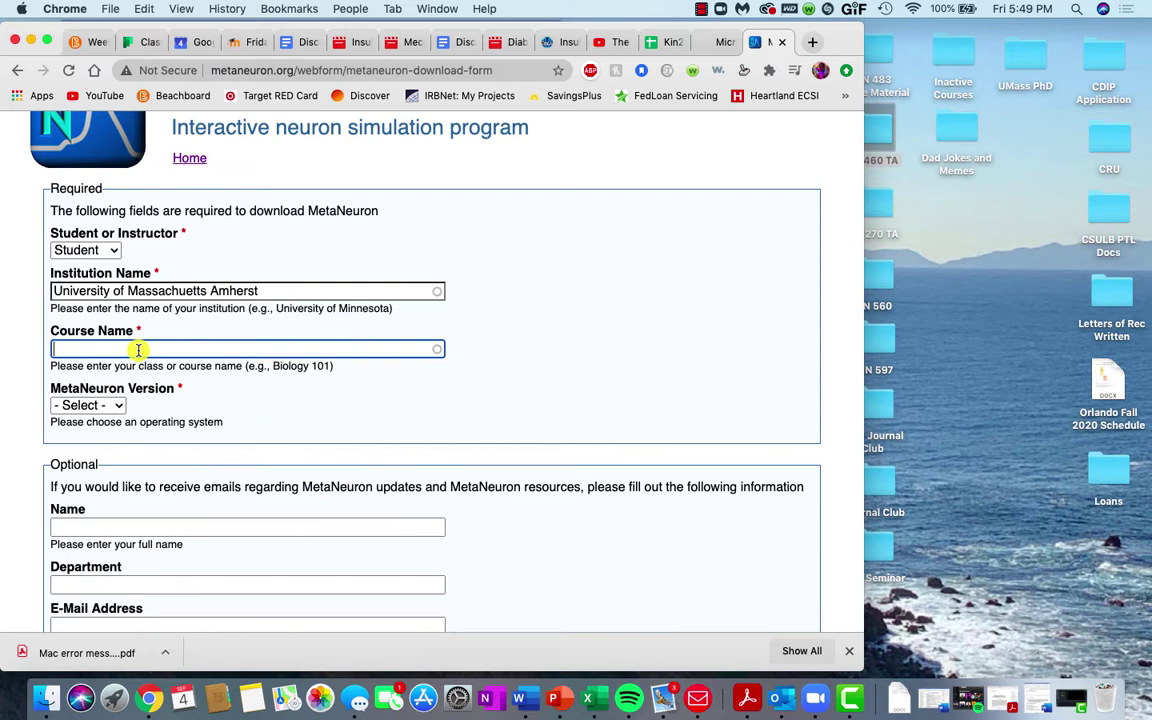
type("Kl")
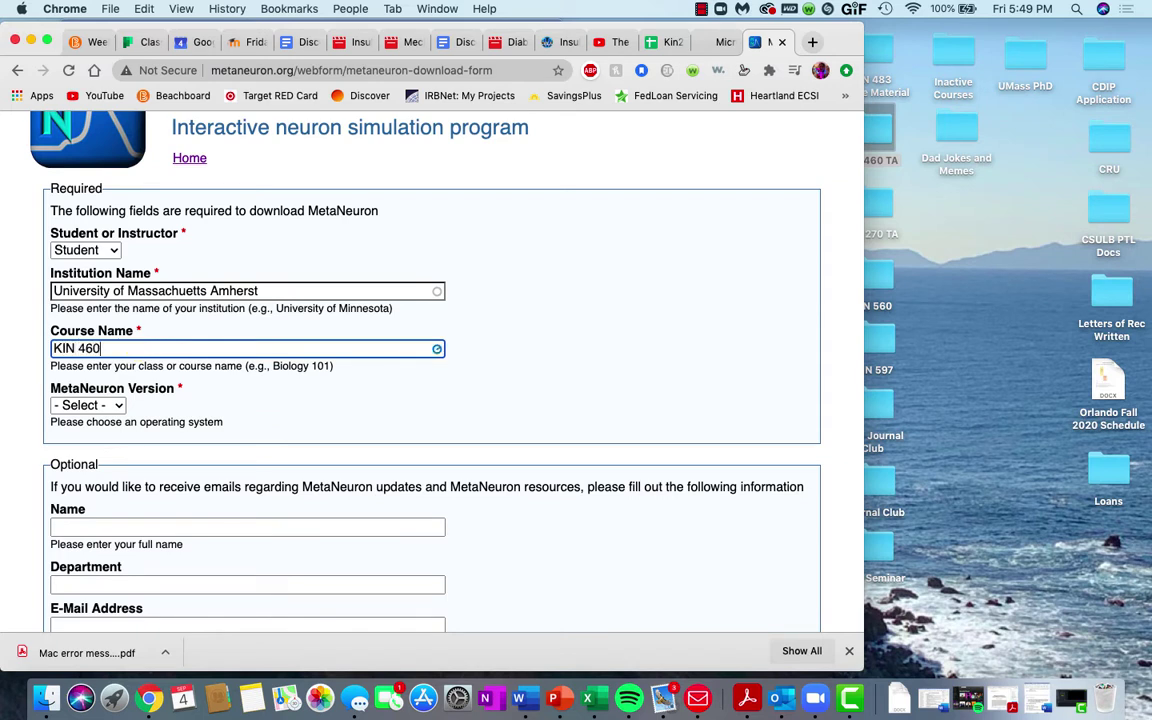
type("N 460")
left_click(133, 349)
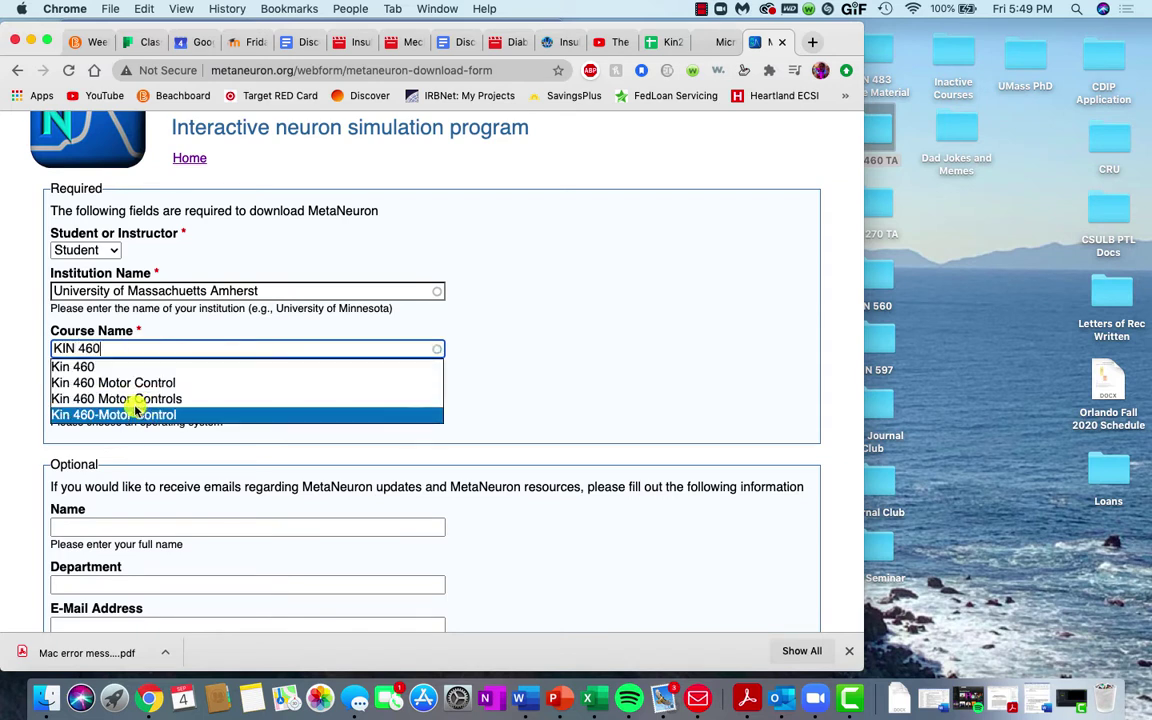
left_click(75, 370)
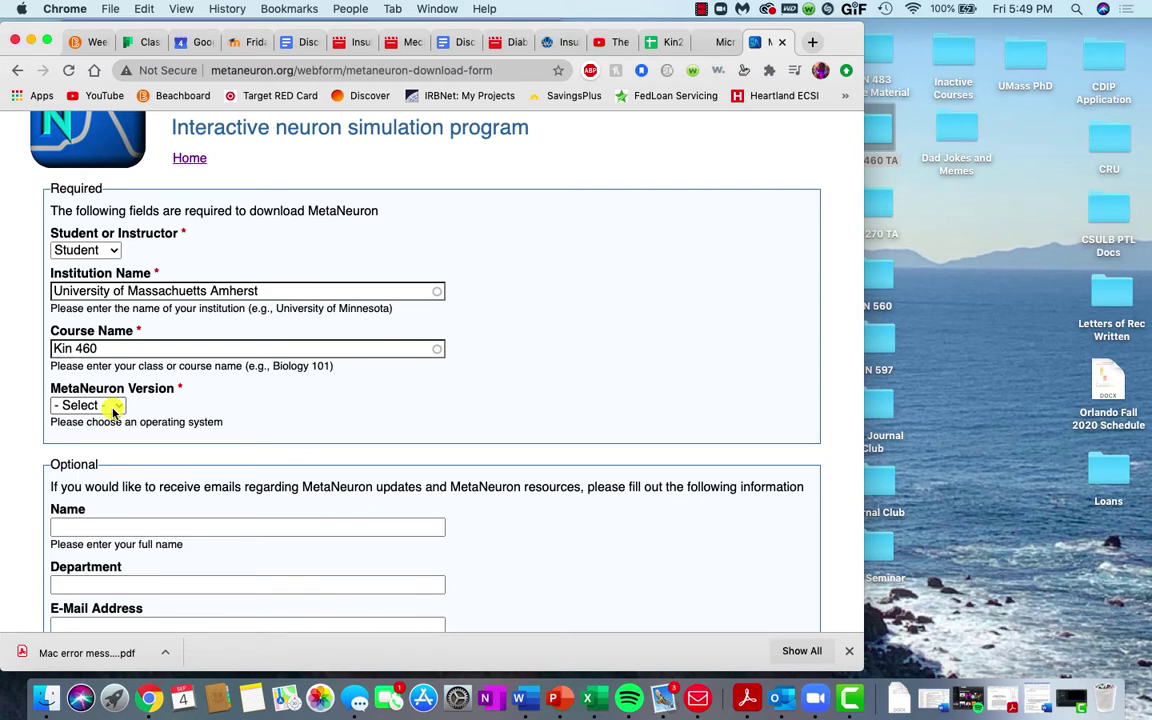
Step: Choose Macintosh as the MetaNeuron version and submit the form
left_click(114, 408)
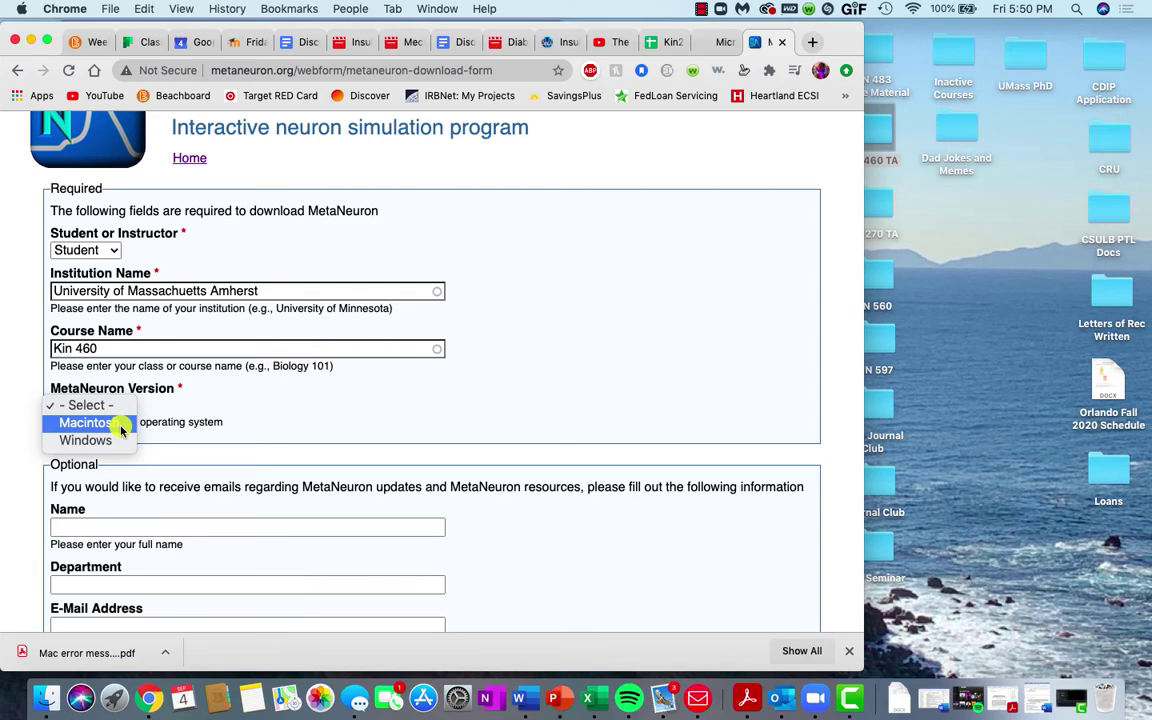
left_click(121, 428)
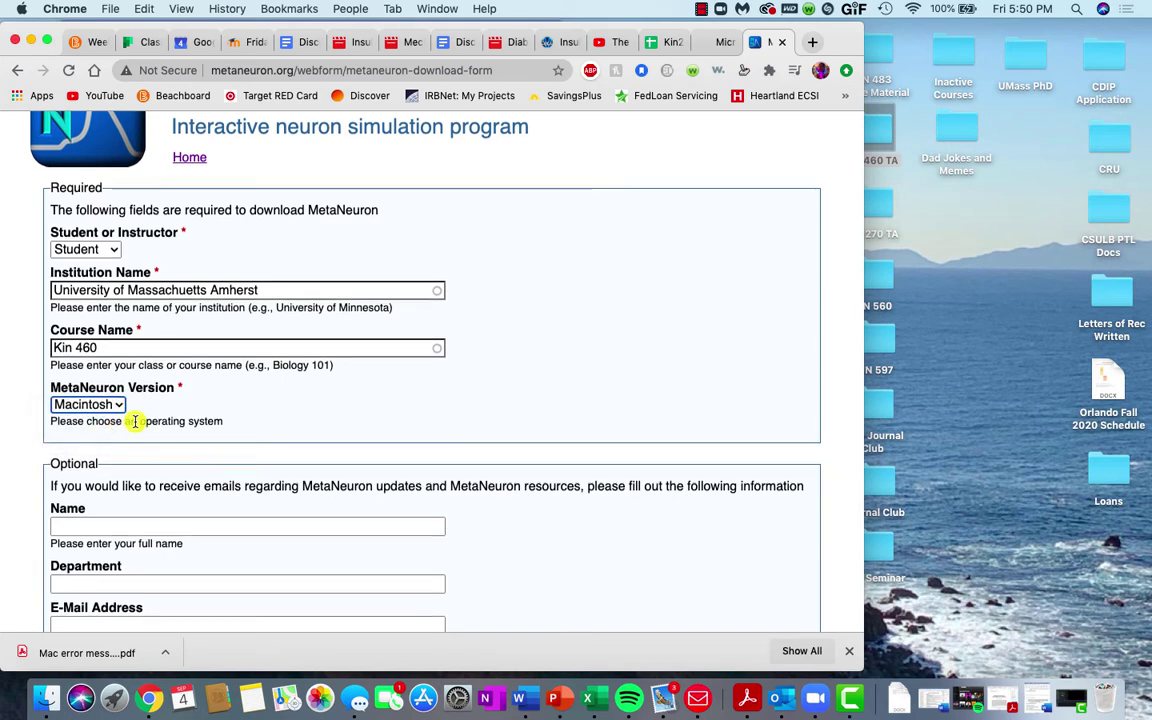
scroll(134, 450, "down", 2)
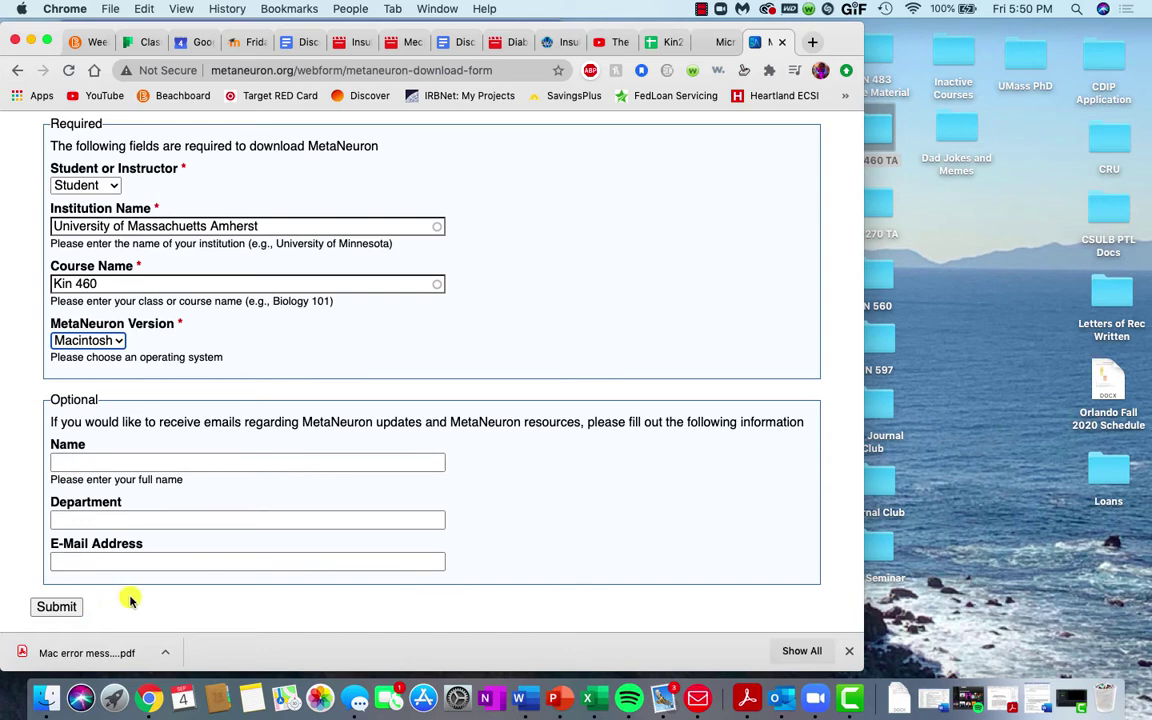
left_click(56, 607)
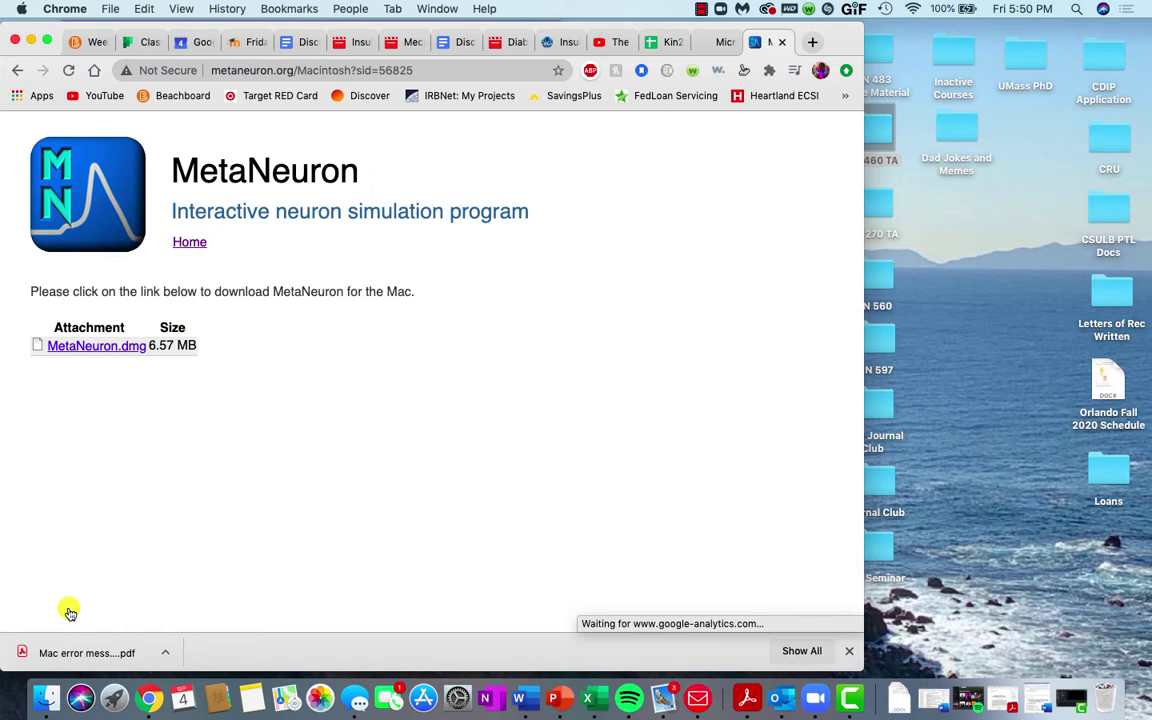
Step: Download MetaNeuron.dmg and open the finished MetaNeuron_0.dmg from the download shelf
left_click(101, 351)
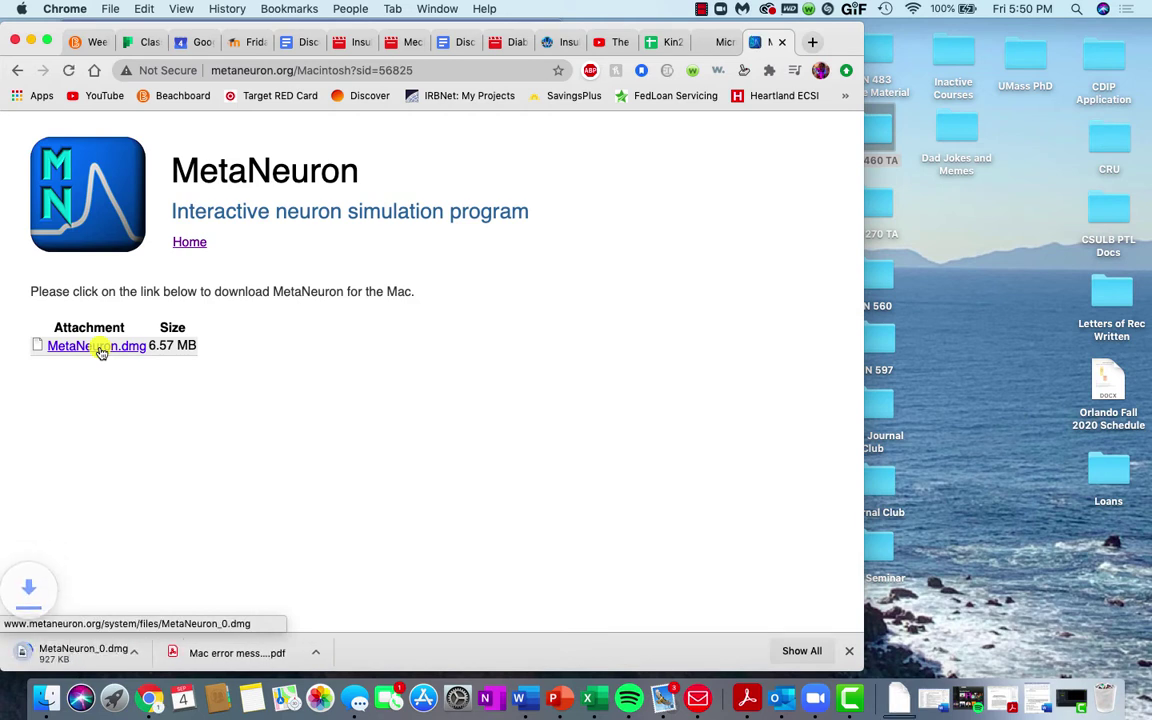
left_click(85, 652)
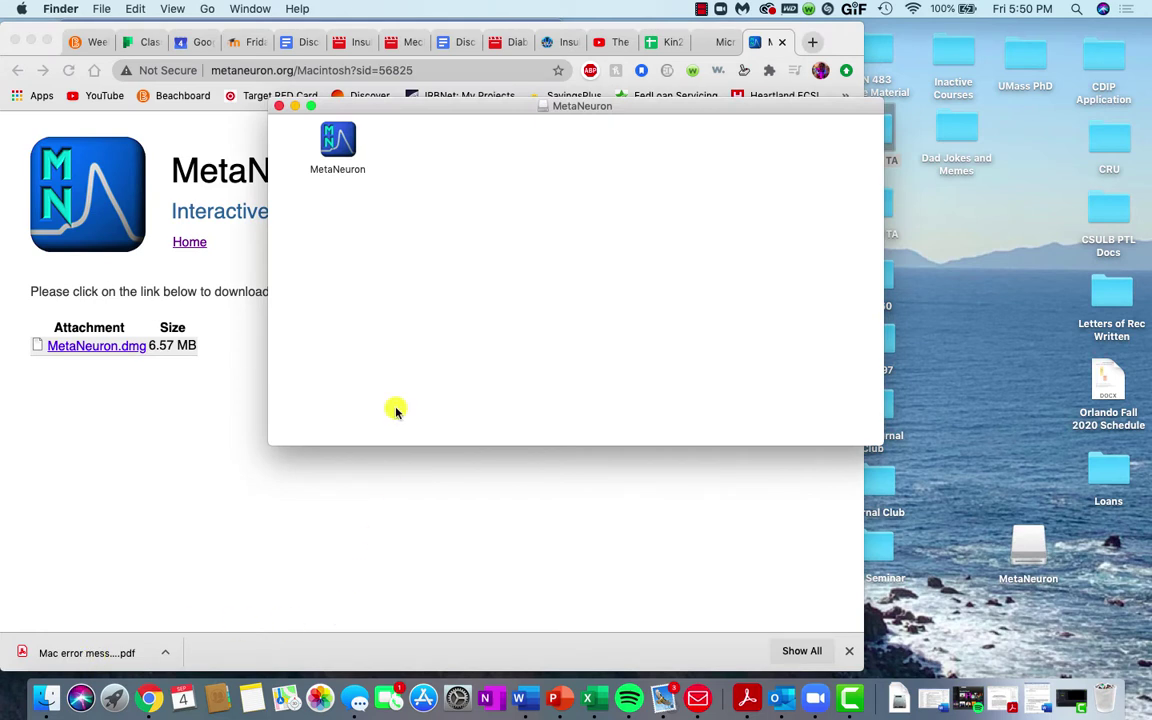
Step: Launch MetaNeuron from the disk window, confirming Open in the Internet-download warning
left_click(339, 141)
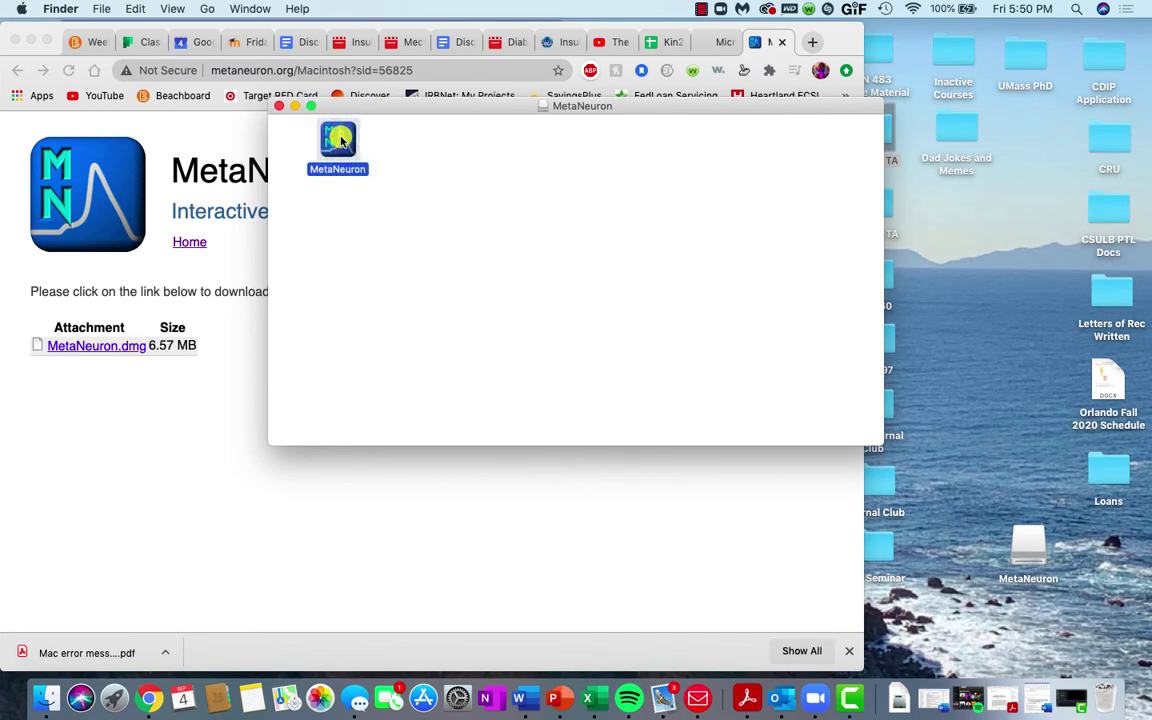
double_click(339, 141)
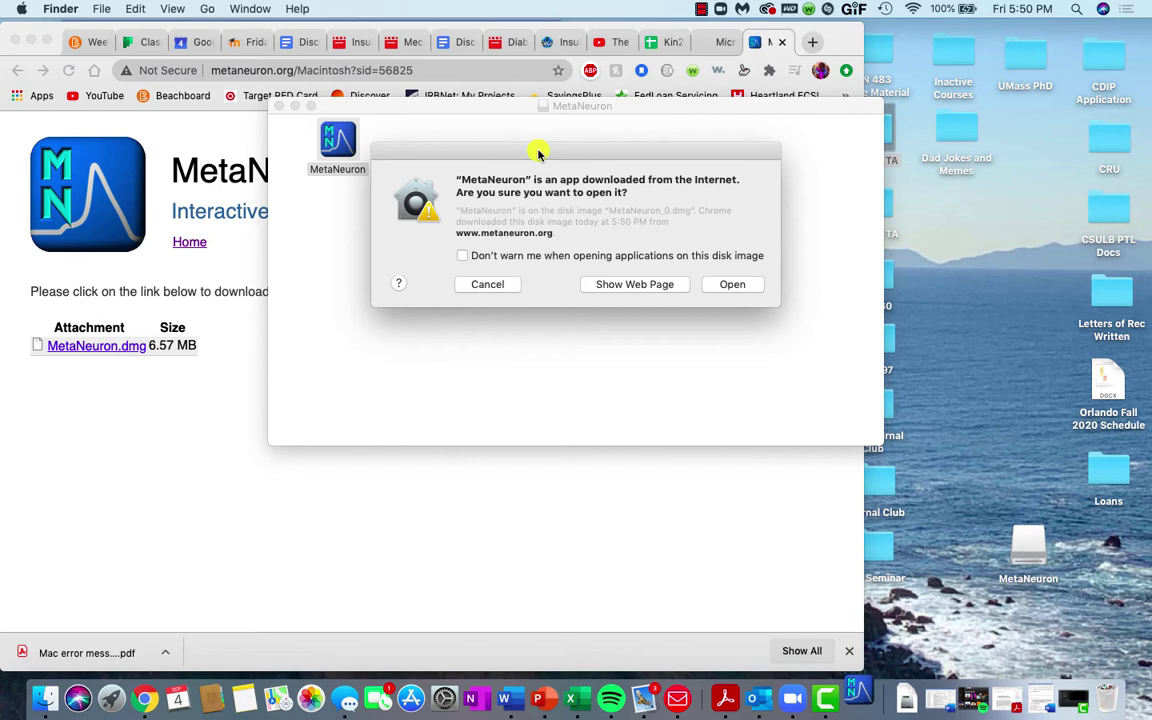
left_click(733, 284)
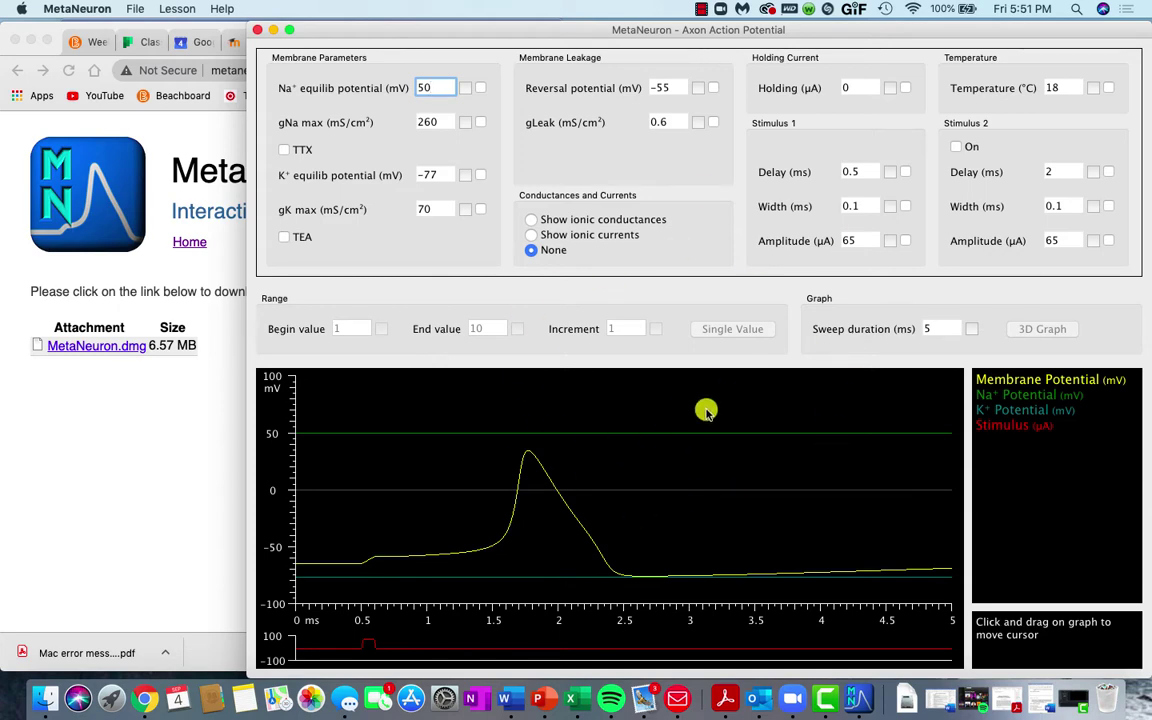
Step: Minimize Chrome, Word and MetaNeuron, and close the MetaNeuron disk window
left_click(31, 41)
left_click(91, 31)
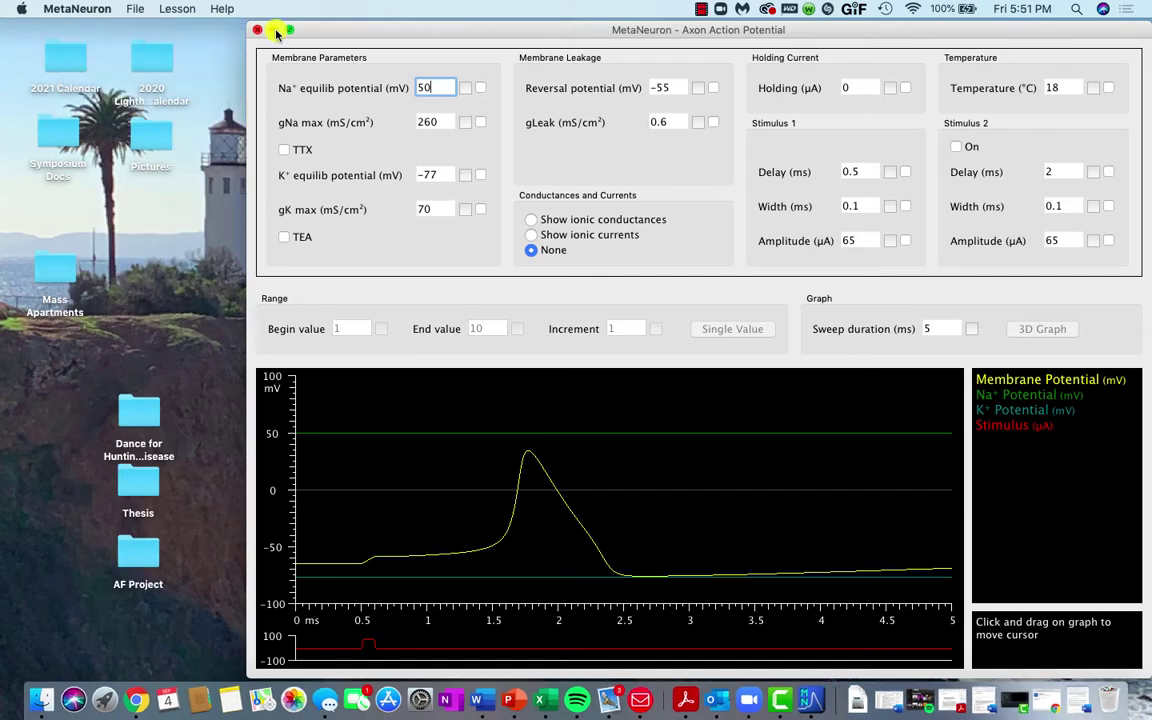
left_click(275, 31)
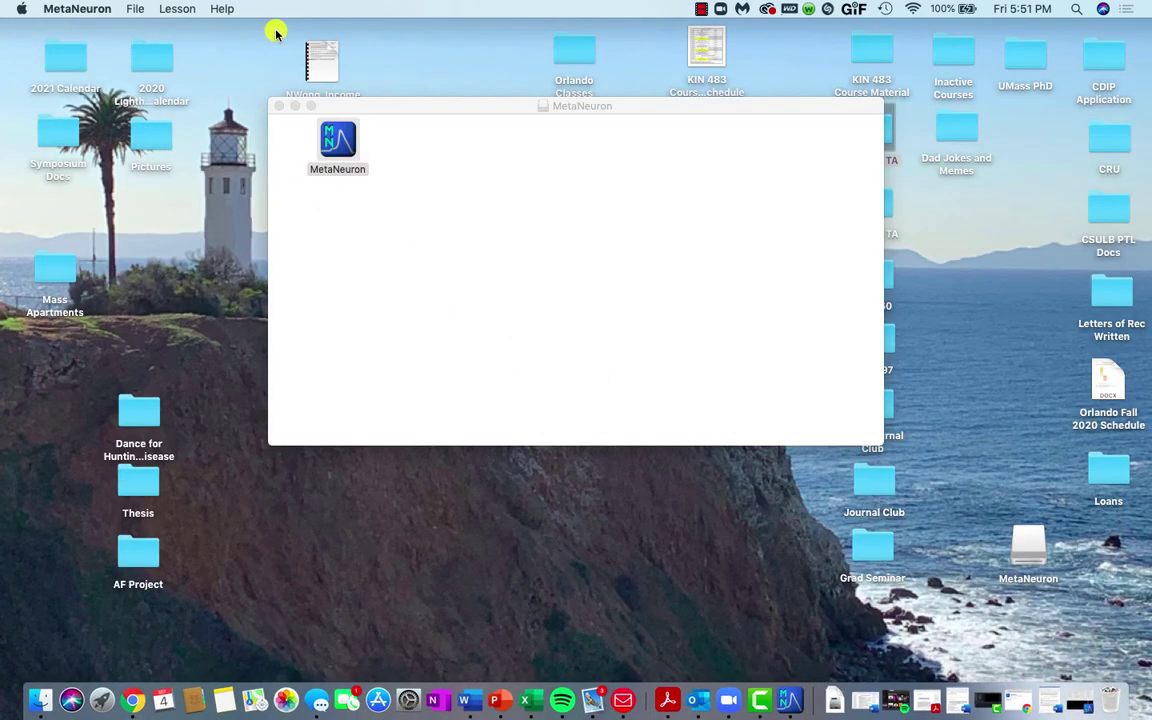
left_click(279, 106)
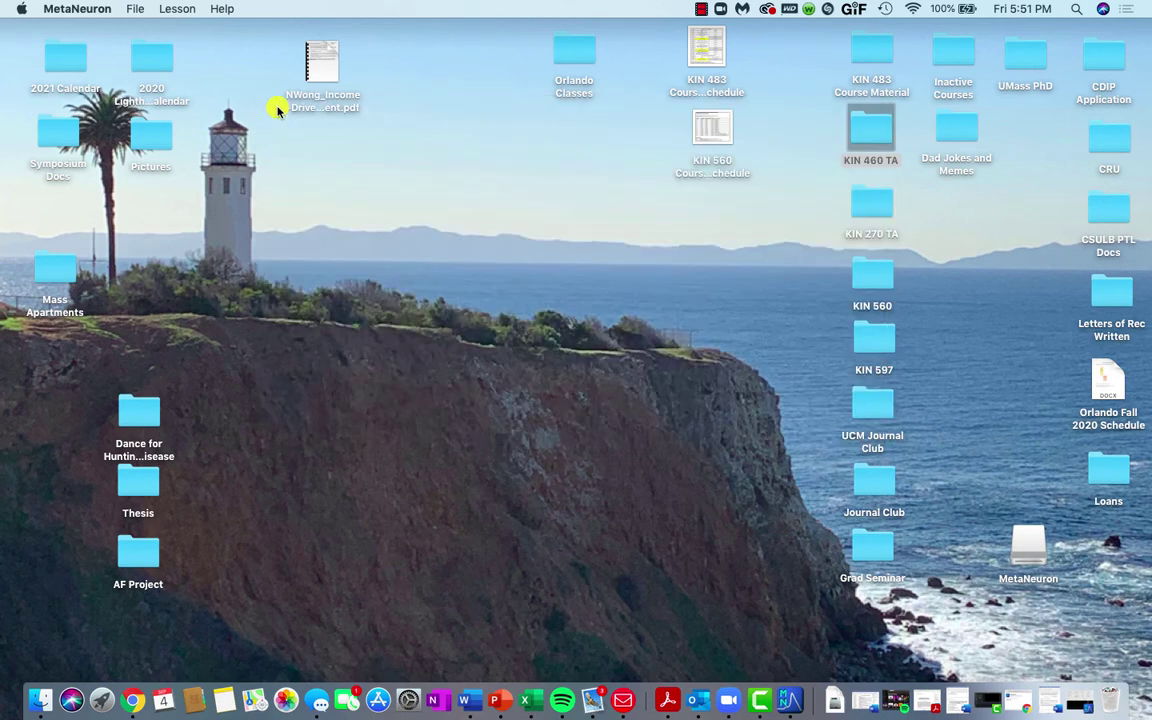
Step: Unlock the Security & Privacy General pane in System Preferences with the account password
left_click(408, 700)
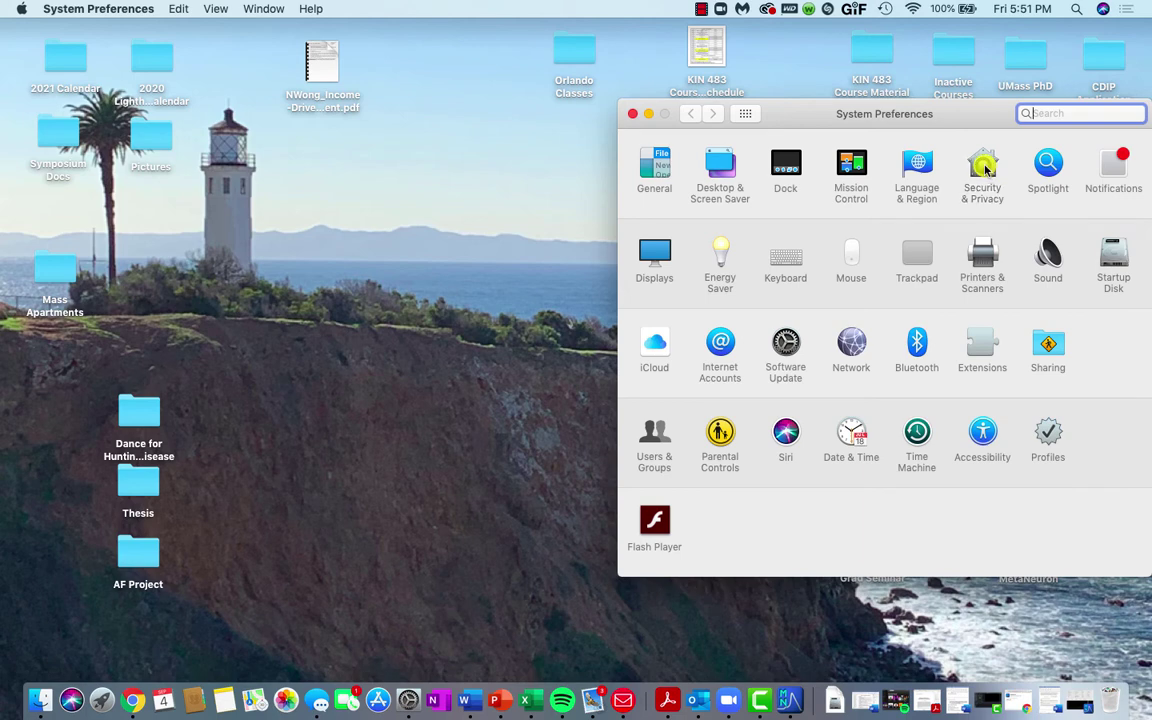
left_click(983, 168)
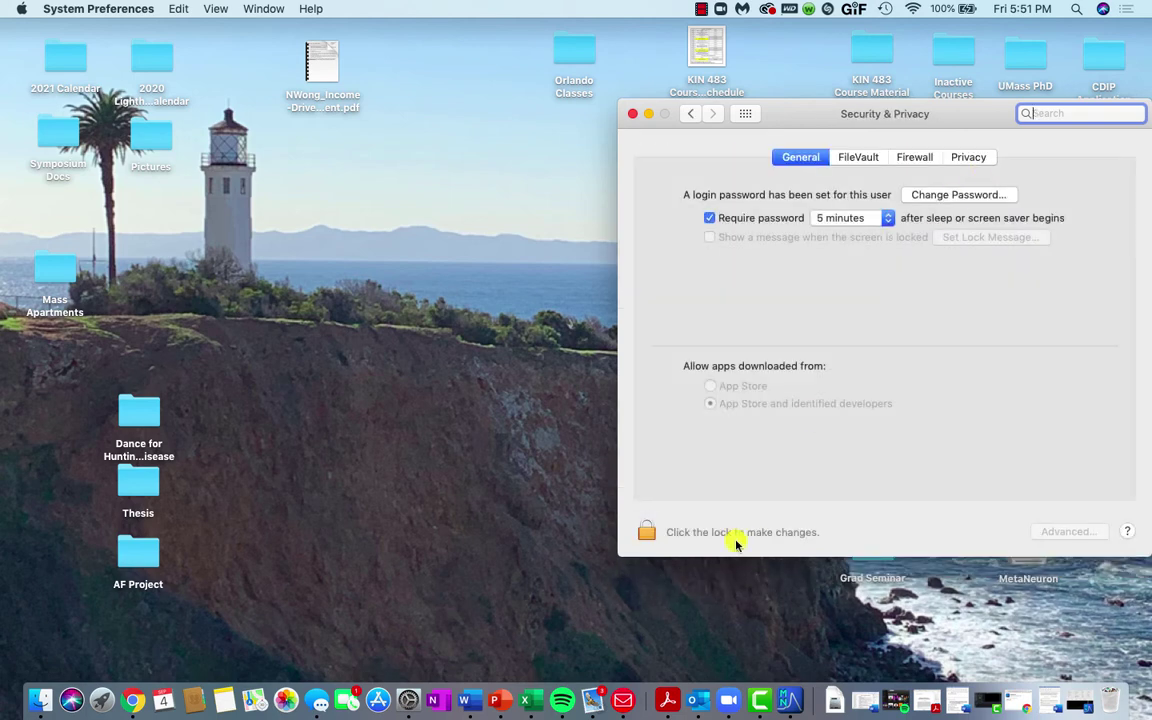
left_click(656, 537)
left_click(644, 531)
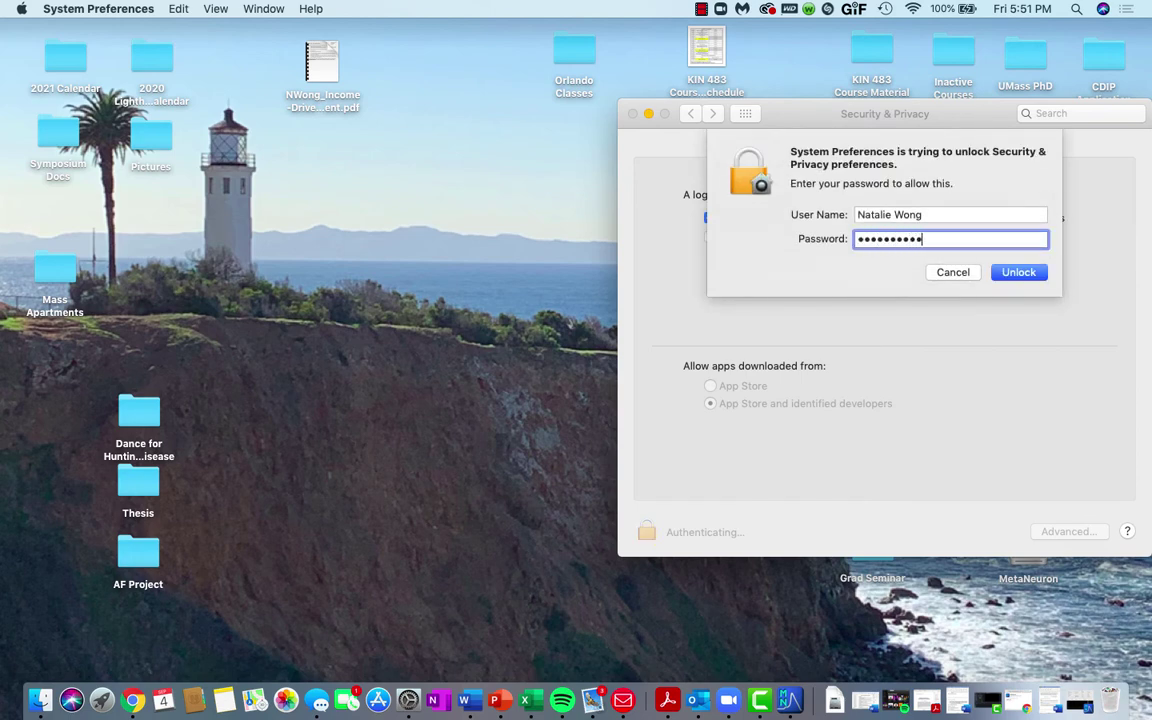
left_click(1013, 276)
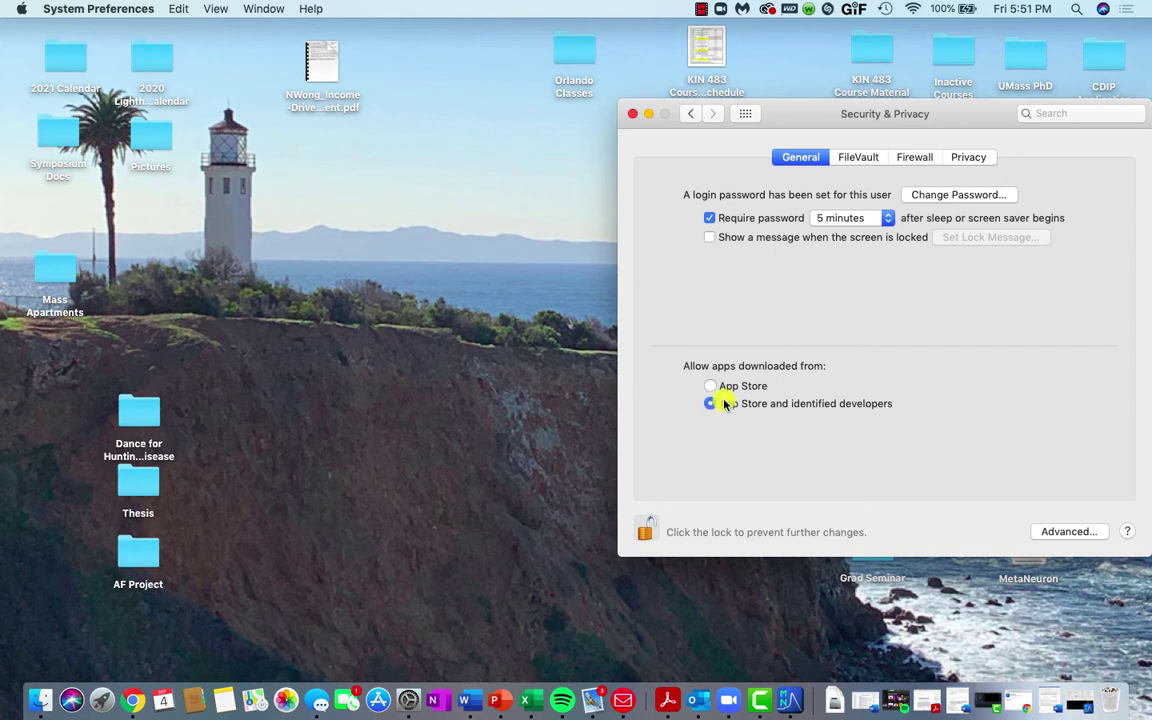
left_click(707, 408)
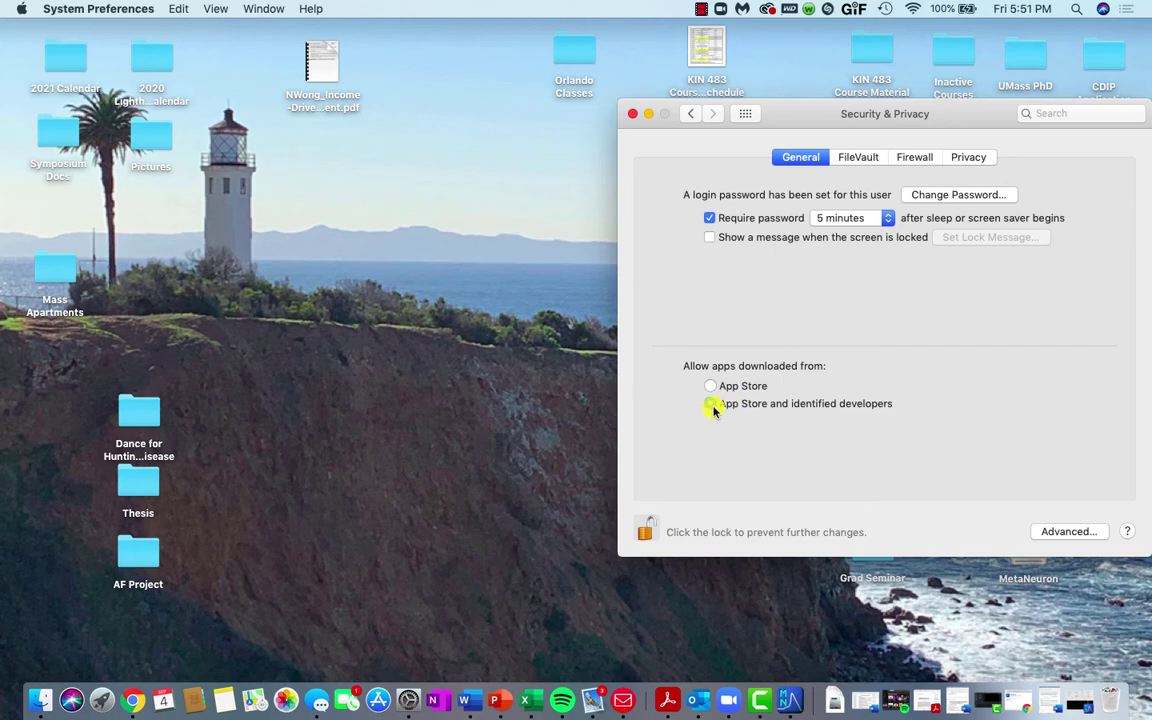